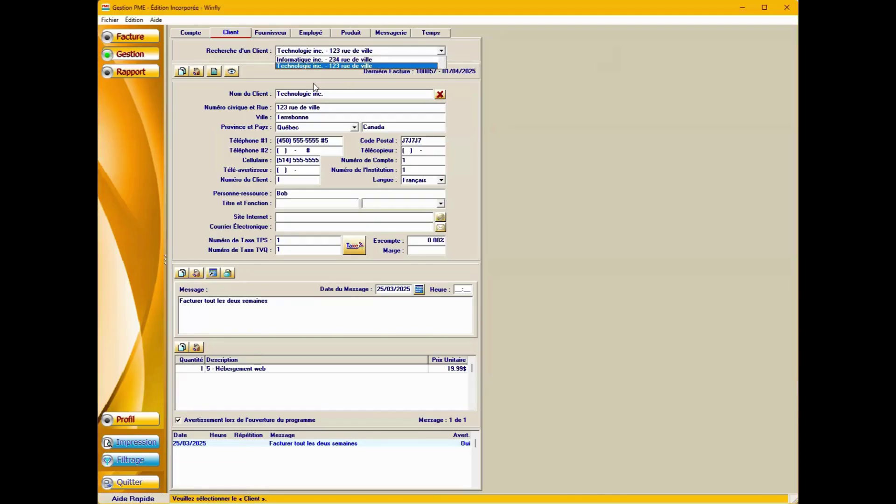
Create a new client record and name it TI inc
{"action": "left_click", "coordinate": [319, 53]}
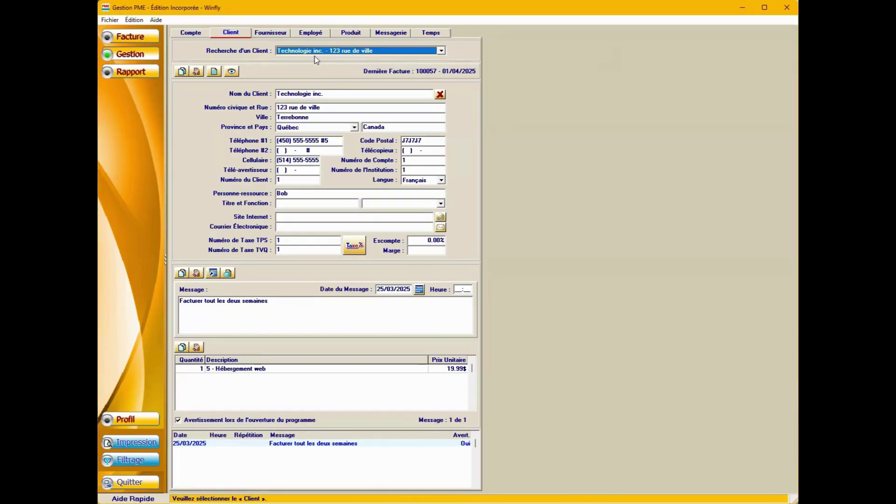
{"action": "left_click", "coordinate": [182, 72]}
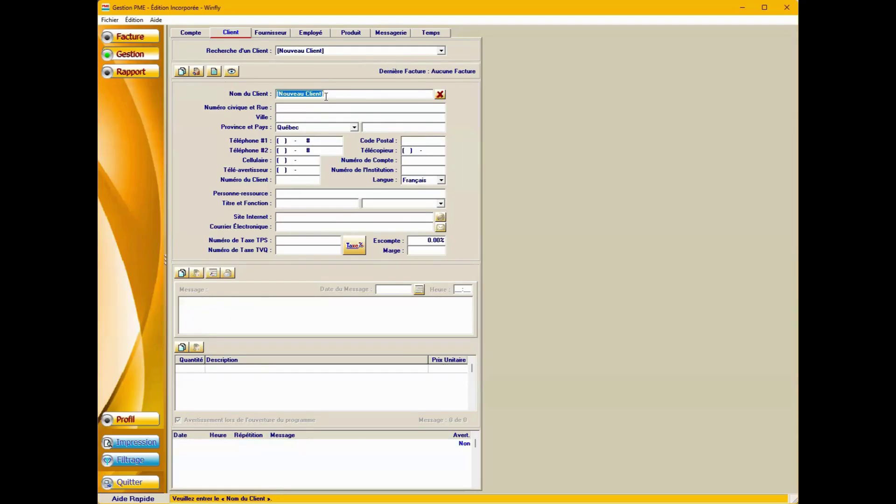
{"action": "type", "text": "T"}
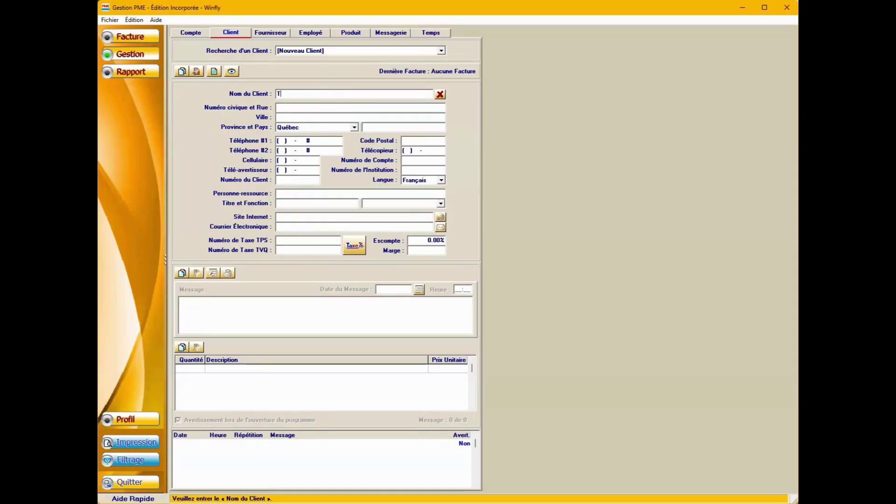
{"action": "type", "text": "I inc."}
{"action": "key", "text": "Tab"}
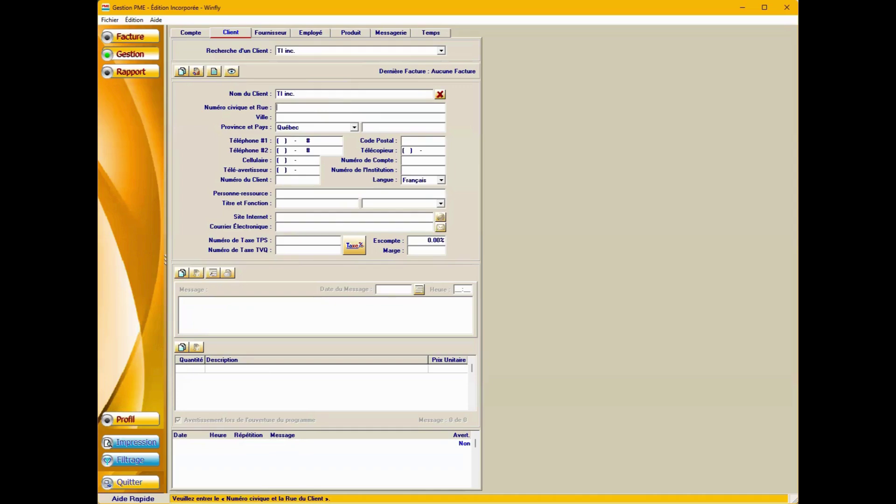
Fill in the client's street address, city and postal code, with Québec as the province and Canada as the country
{"action": "type", "text": "234 rue de ville"}
{"action": "key", "text": "Tab"}
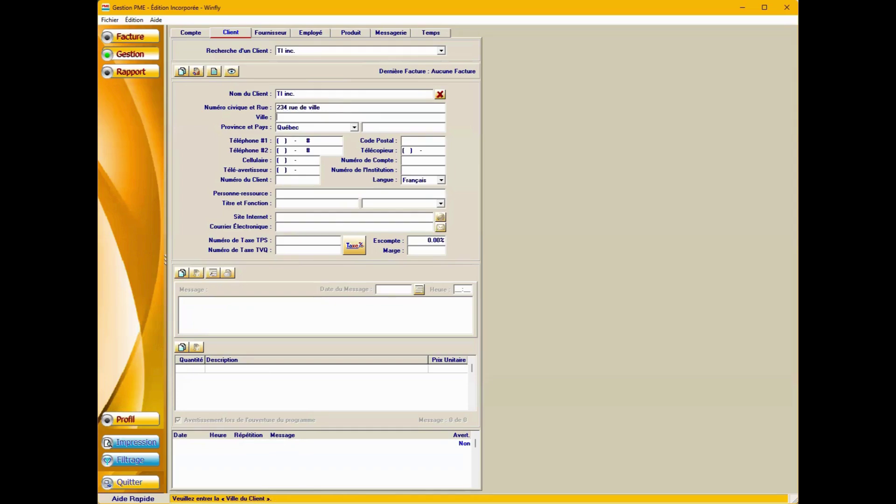
{"action": "type", "text": "Terrebonne"}
{"action": "key", "text": "Tab"}
{"action": "key", "text": "Down"}
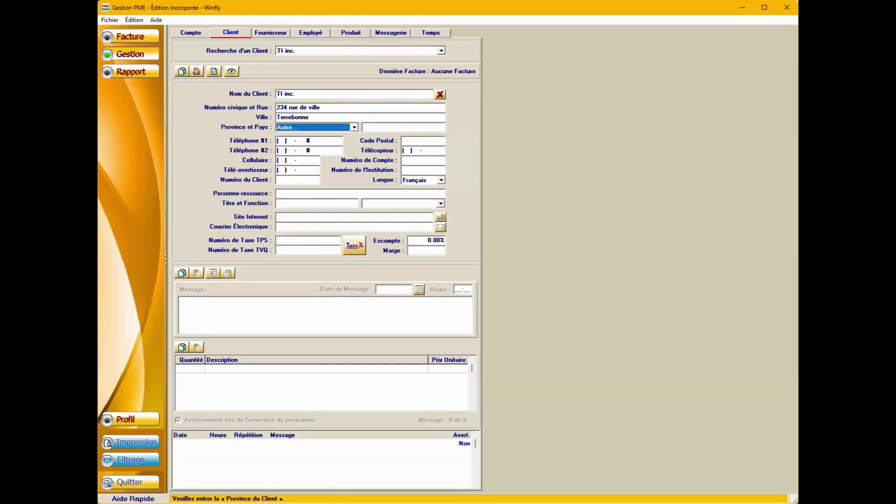
{"action": "key", "text": "Up"}
{"action": "key", "text": "Tab"}
{"action": "type", "text": "C"}
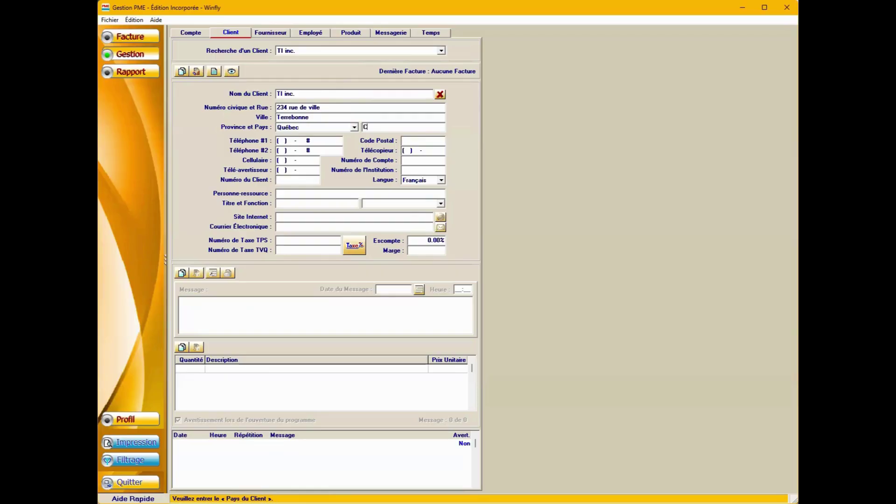
{"action": "type", "text": "anada"}
{"action": "left_click", "coordinate": [425, 140]}
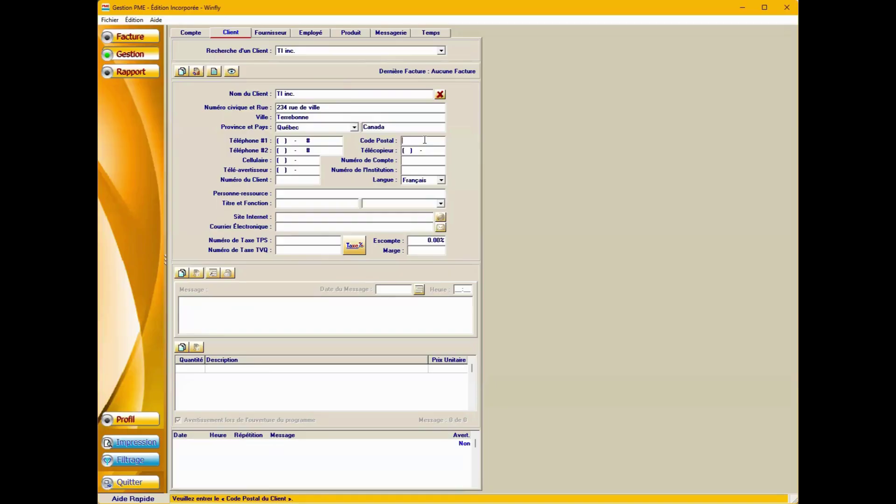
{"action": "type", "text": "J7J7J7"}
Enter the client's main phone number with its extension and the cell phone number
{"action": "left_click", "coordinate": [290, 141]}
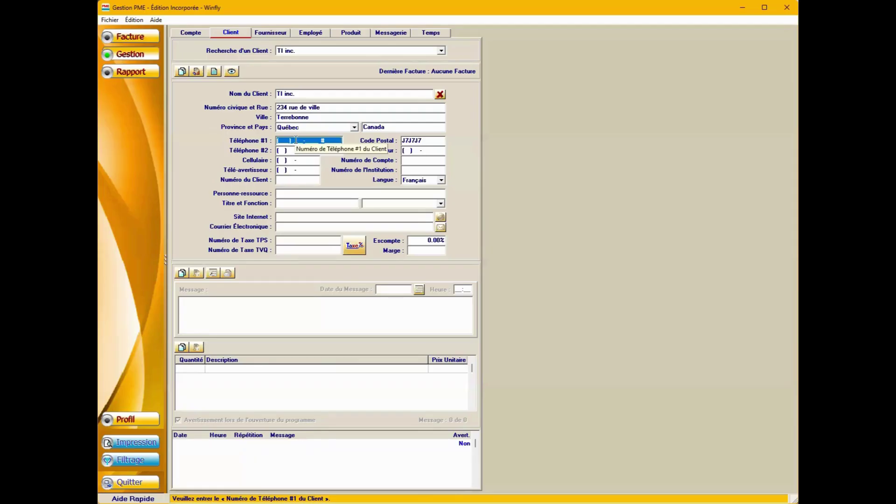
{"action": "type", "text": "450) 555-555"}
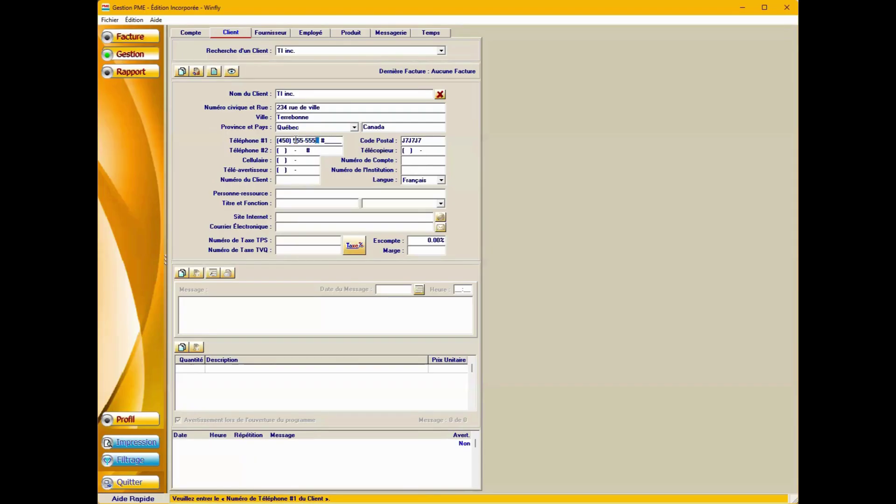
{"action": "type", "text": "5 #5"}
{"action": "left_click", "coordinate": [285, 160]}
{"action": "type", "text": "514) 555-5555"}
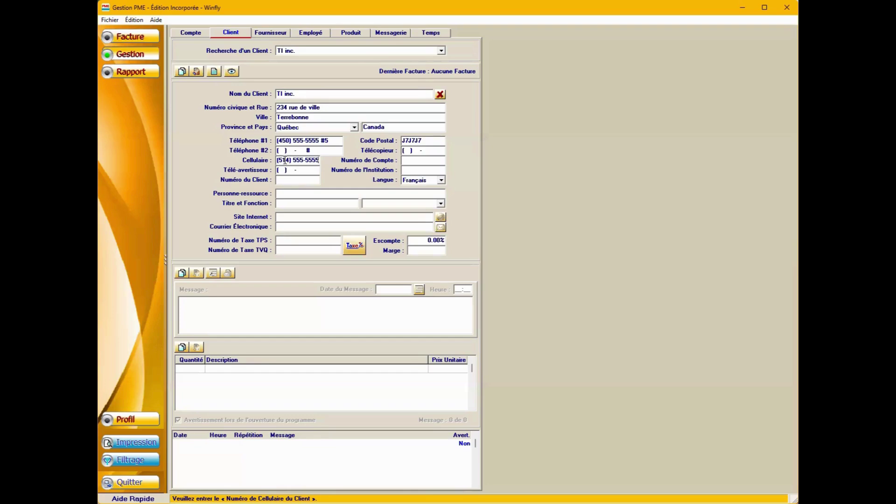
Enter the client's bank account number, institution number and client number
{"action": "left_click", "coordinate": [419, 160]}
{"action": "type", "text": "1"}
{"action": "left_click", "coordinate": [420, 169]}
{"action": "type", "text": "1"}
{"action": "left_click", "coordinate": [292, 180]}
{"action": "type", "text": "1234"}
Enter the contact person's name for TI inc. and leave the website blank
{"action": "left_click", "coordinate": [289, 190]}
{"action": "type", "text": "Ge"}
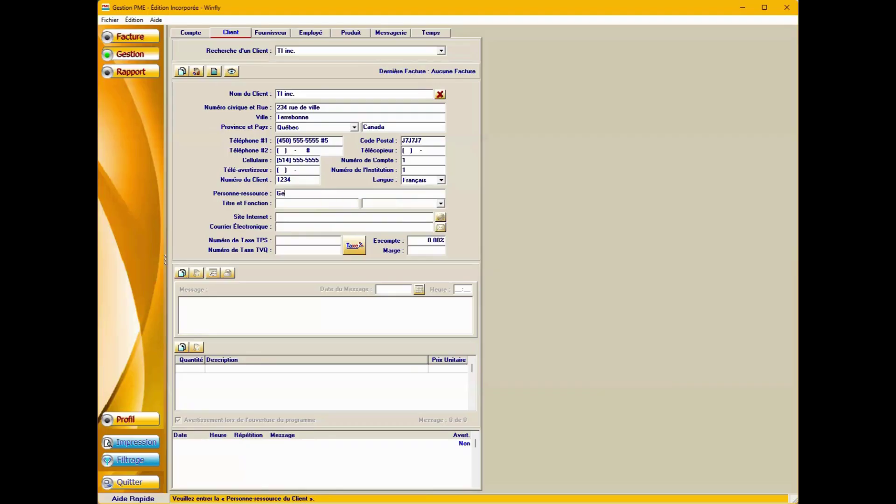
{"action": "type", "text": "orge"}
{"action": "left_click", "coordinate": [279, 218]}
{"action": "key", "text": "Tab"}
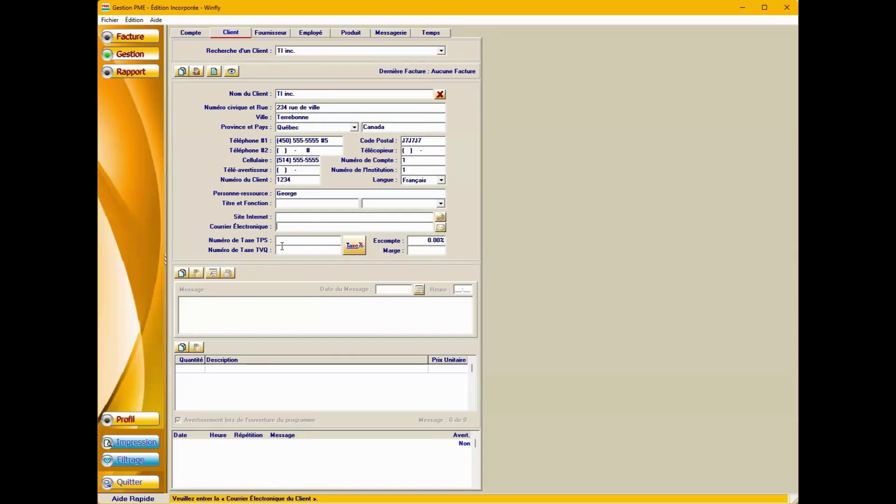
Enter the client's TPS and TVQ tax numbers and set the discount (Escompte) to 10%
{"action": "left_click", "coordinate": [282, 242]}
{"action": "type", "text": "123123123"}
{"action": "left_click", "coordinate": [323, 251]}
{"action": "type", "text": "123123123"}
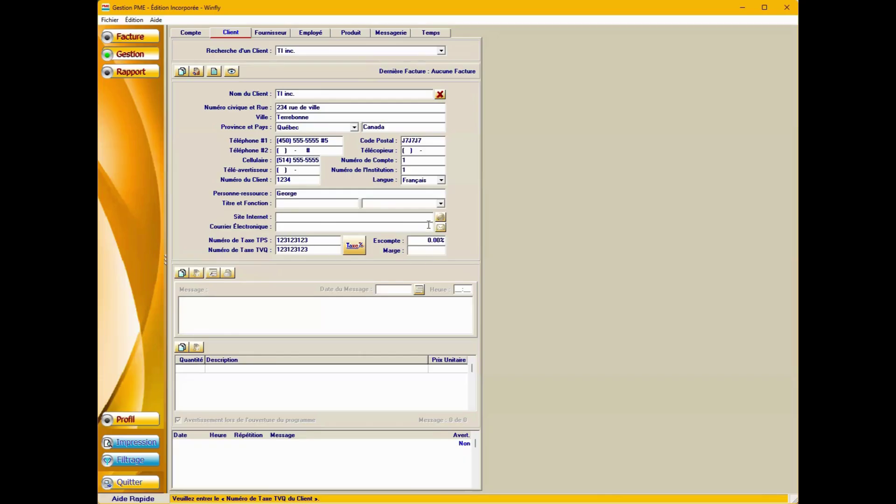
{"action": "left_click", "coordinate": [433, 239]}
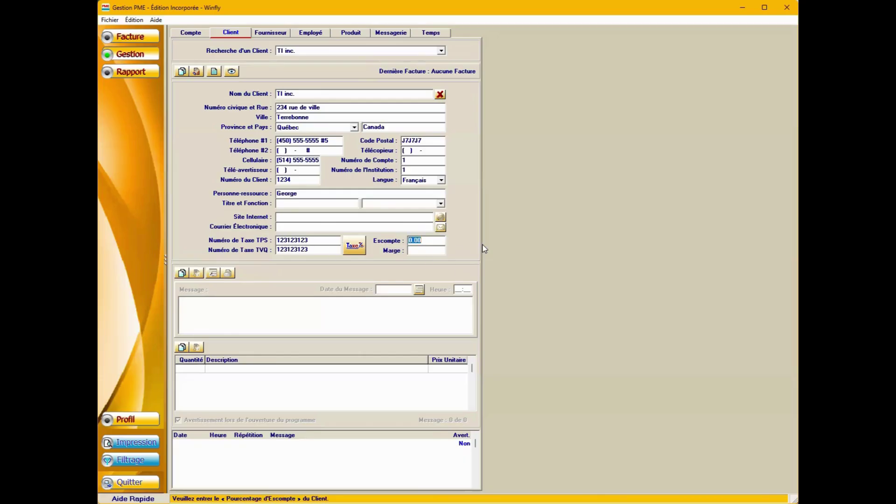
{"action": "type", "text": "10"}
{"action": "left_click", "coordinate": [402, 226]}
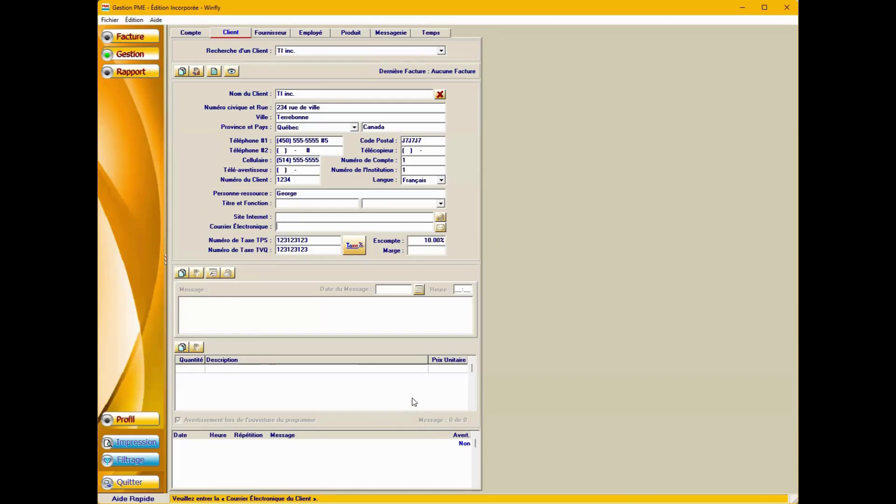
Add the message "Facturer tous les mois" to the client with a quantity of 1 of item "5 - Hébergement web"
{"action": "left_click", "coordinate": [182, 275]}
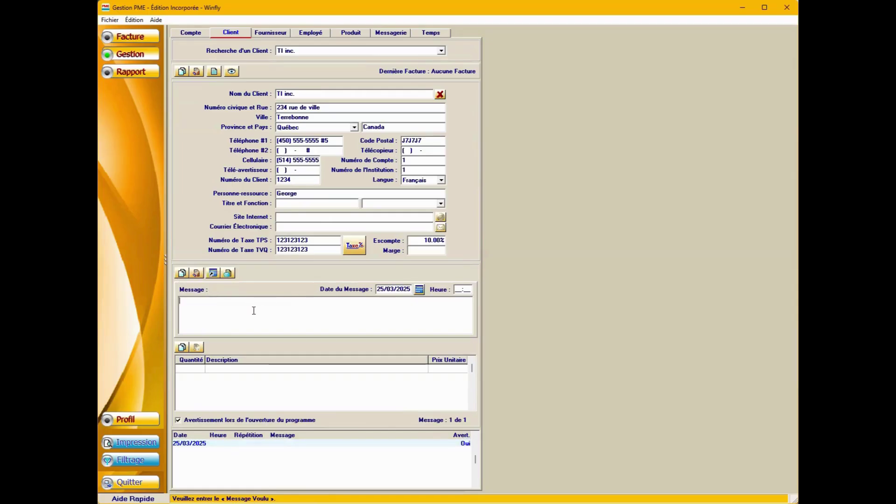
{"action": "type", "text": "Facturer tous les mois"}
{"action": "left_click", "coordinate": [190, 368]}
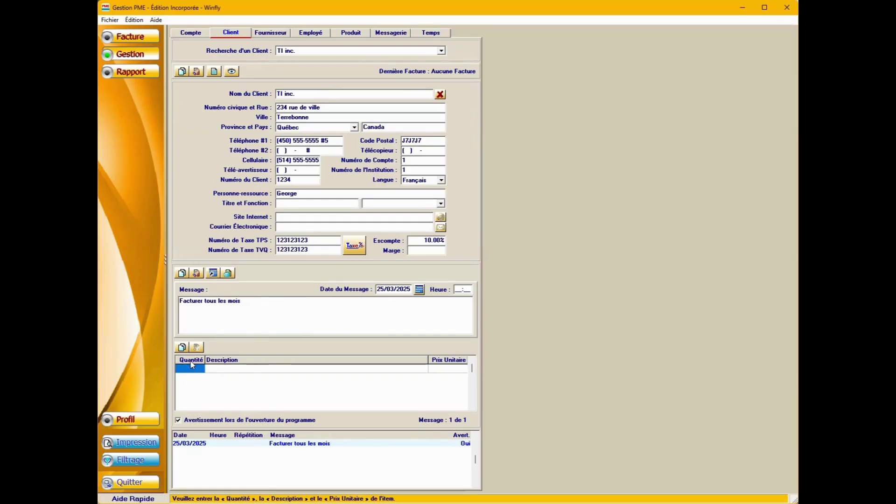
{"action": "type", "text": "1"}
{"action": "key", "text": "Tab"}
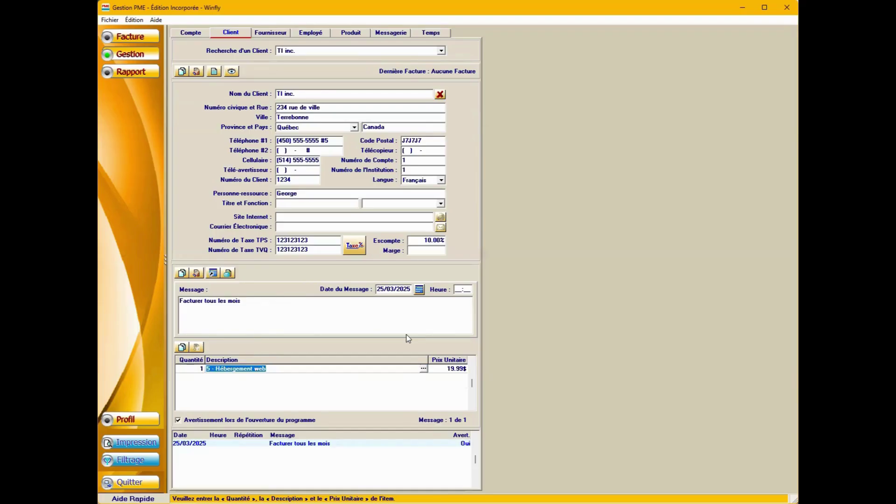
Set the message date to 01/04/2025 and make it repeat "Une fois par Mois"
{"action": "left_click", "coordinate": [418, 290]}
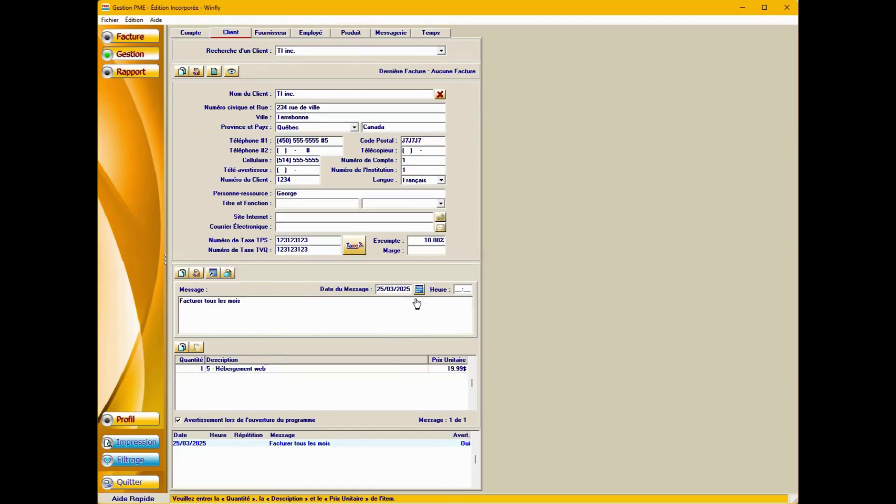
{"action": "left_click", "coordinate": [416, 202]}
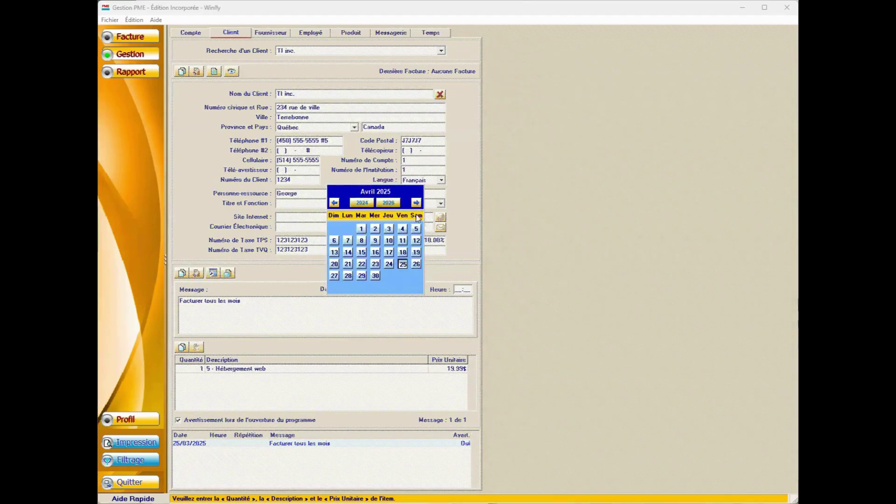
{"action": "left_click", "coordinate": [362, 229]}
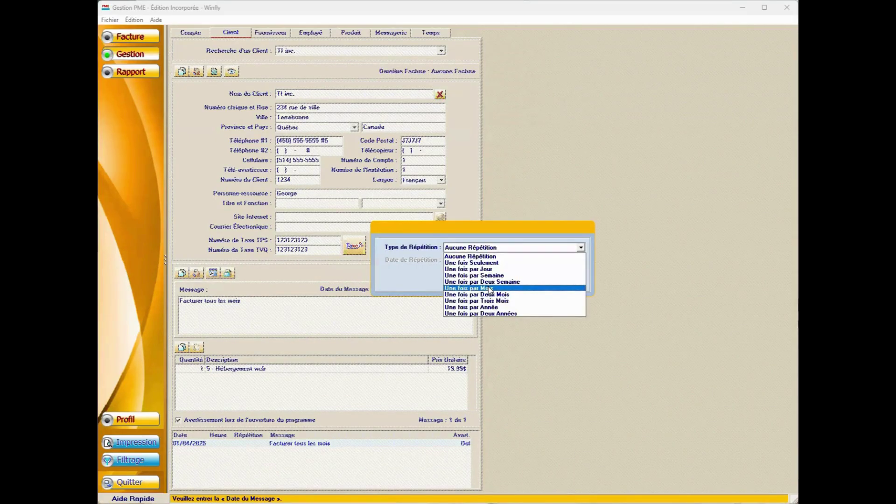
{"action": "left_click", "coordinate": [488, 288]}
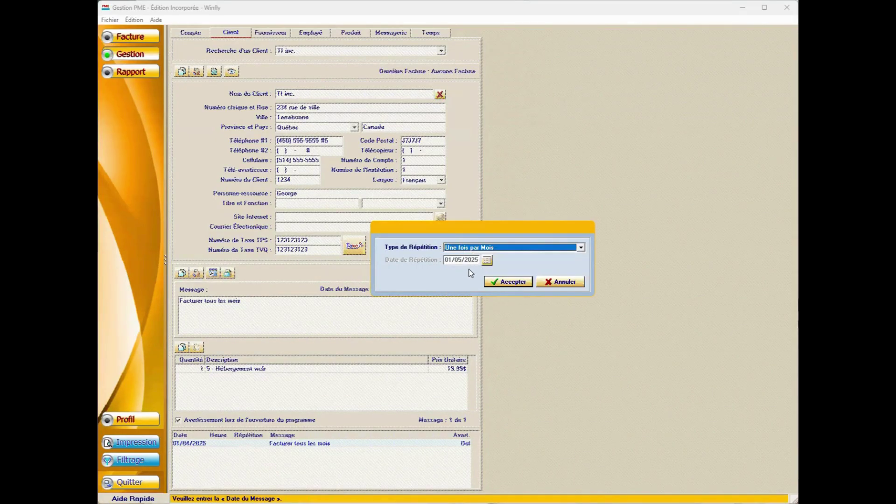
{"action": "left_click", "coordinate": [516, 282]}
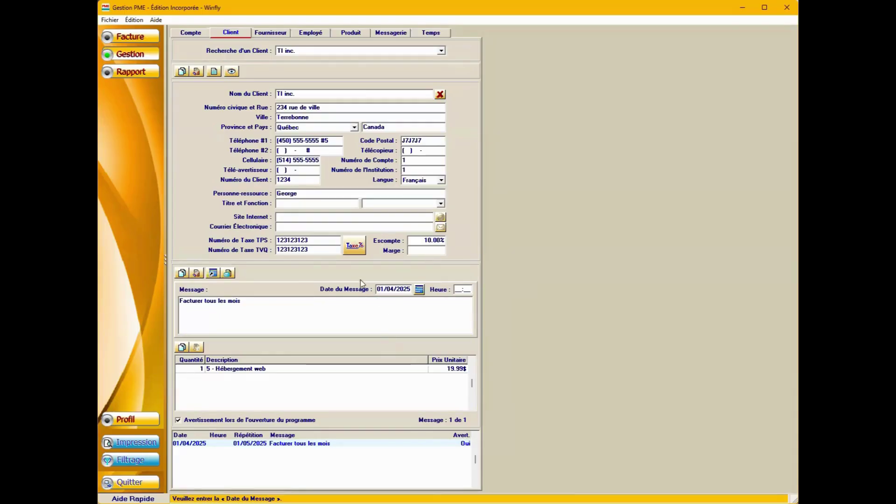
View the note attached to the client TI inc. and close it without writing anything
{"action": "left_click", "coordinate": [214, 72]}
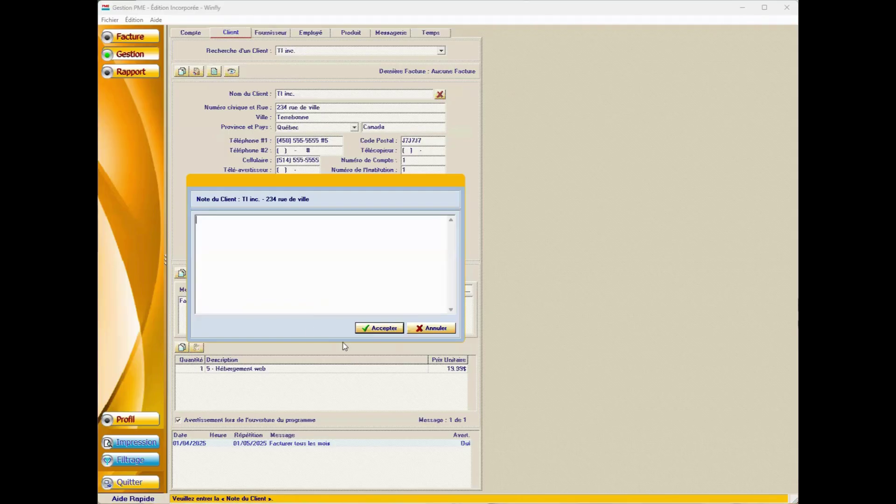
{"action": "left_click", "coordinate": [393, 329]}
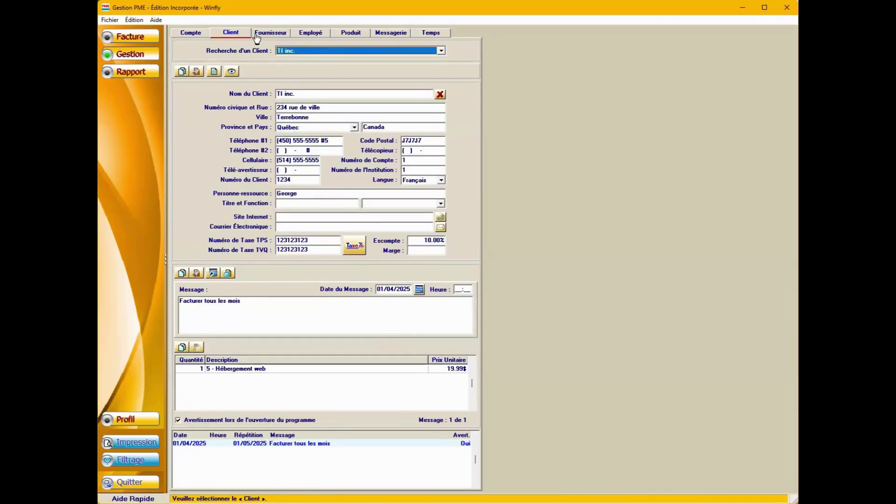
Examine the supplier record Fournisseur inc. with its note and the employee record, ending back on the client record
{"action": "left_click", "coordinate": [270, 37]}
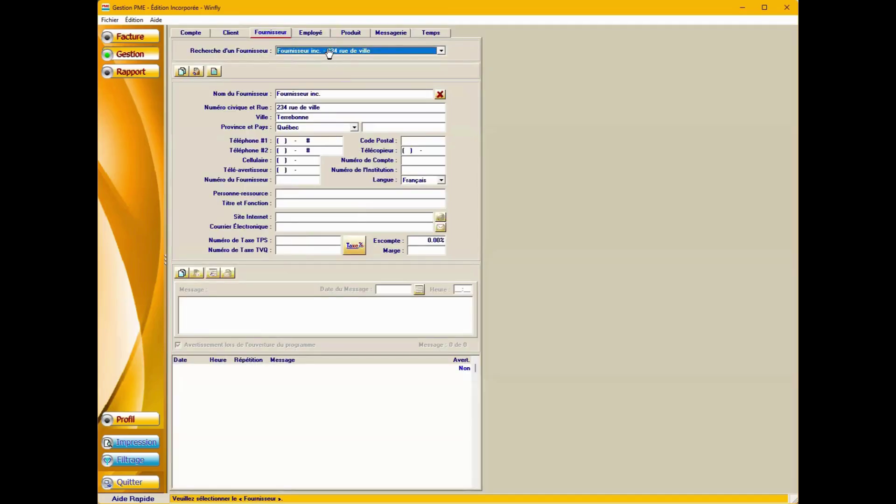
{"action": "left_click", "coordinate": [329, 53]}
{"action": "left_click", "coordinate": [333, 58]}
{"action": "left_click", "coordinate": [214, 72]}
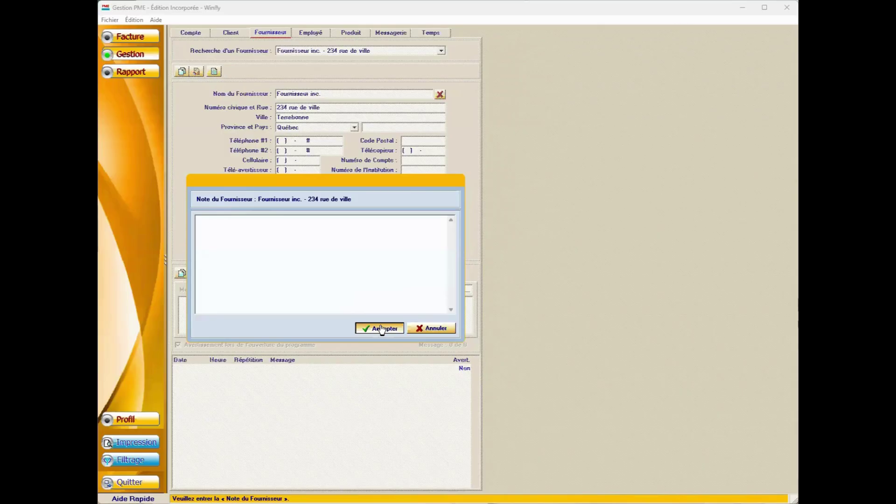
{"action": "left_click", "coordinate": [381, 328]}
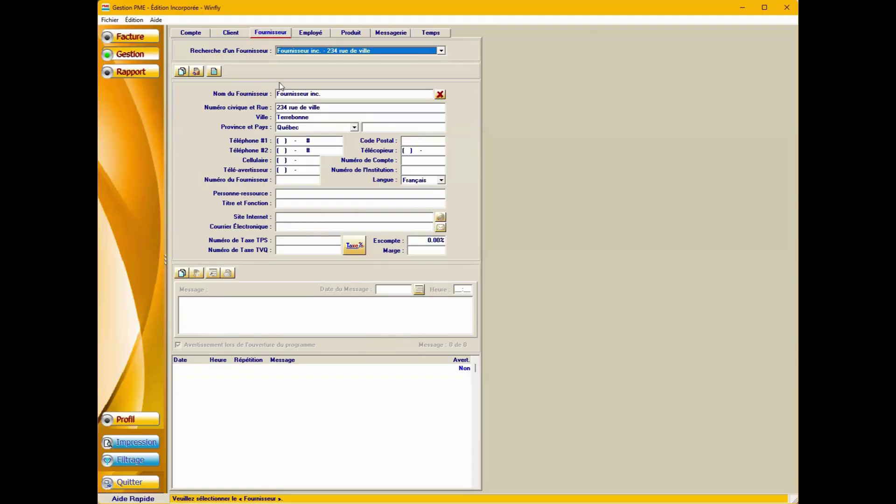
{"action": "left_click", "coordinate": [312, 33]}
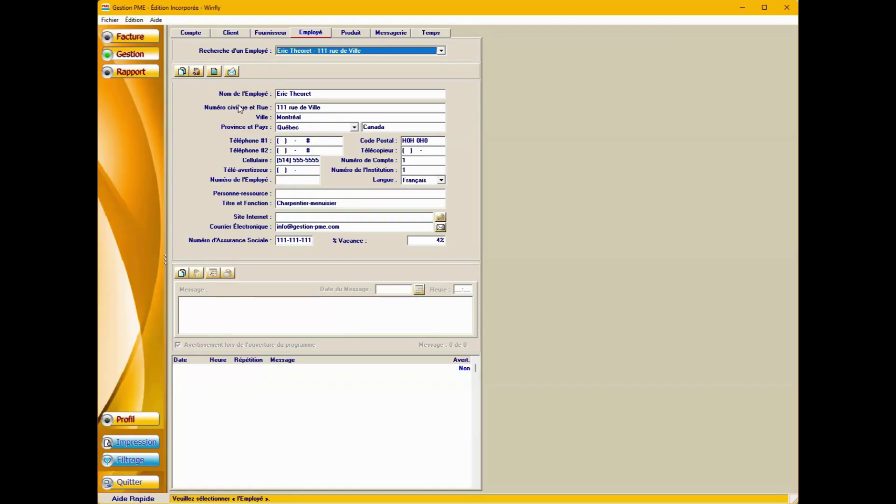
{"action": "left_click", "coordinate": [229, 35]}
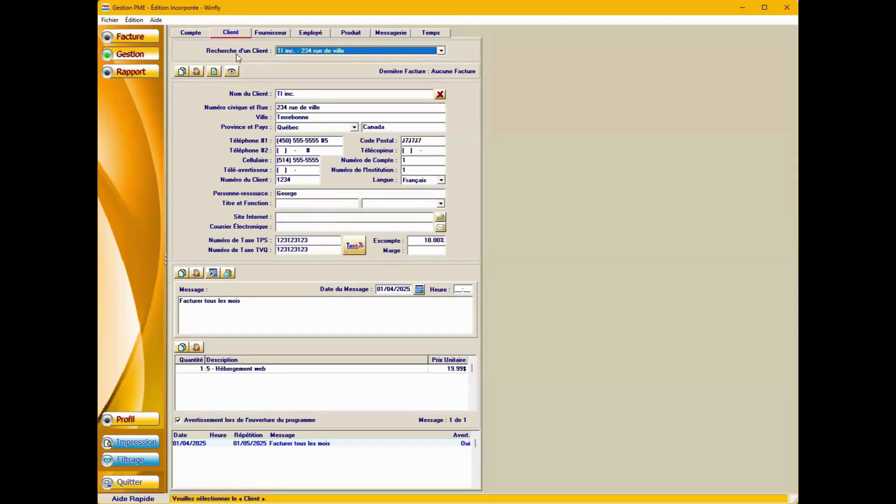